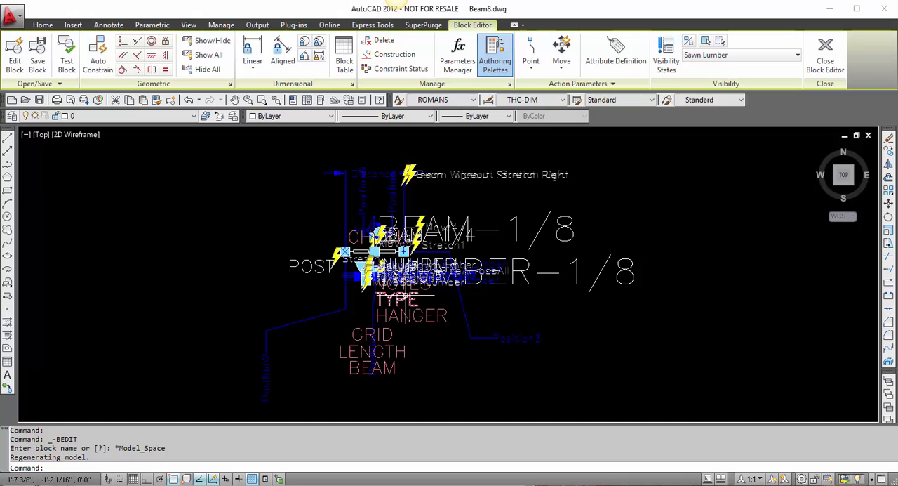
# Step: Turn on the display of action bars in the block editor settings with BESETTINGS
pyautogui.scroll(2, 389, 261)
pyautogui.scroll(5, 393, 275)
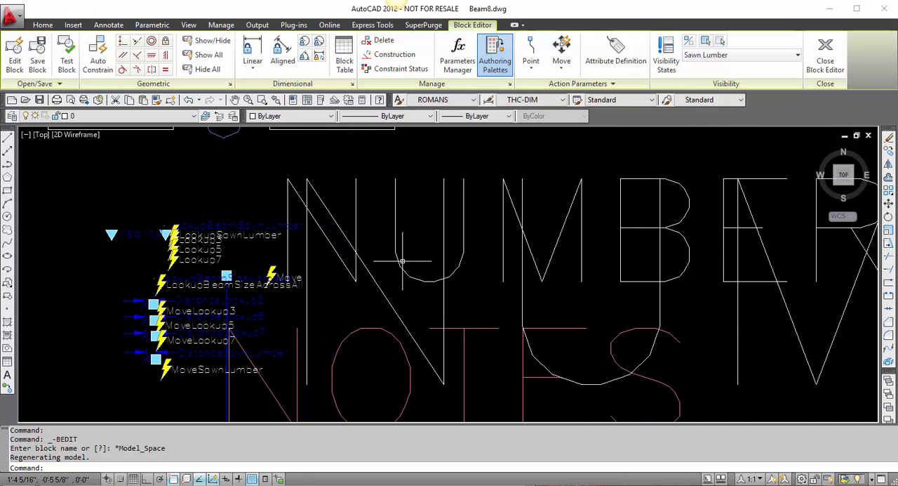
pyautogui.scroll(3, 194, 303)
pyautogui.moveTo(116, 377); pyautogui.dragTo(232, 332, button='middle')
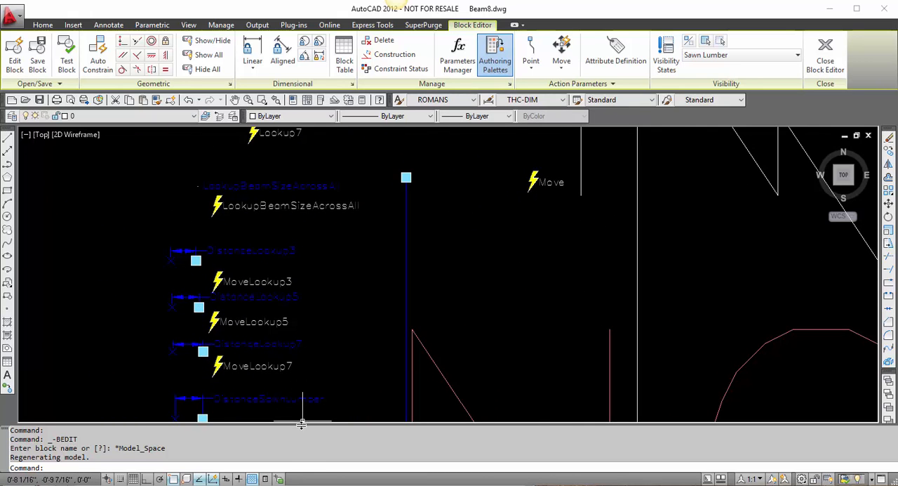
pyautogui.rightClick(303, 465)
pyautogui.click(268, 460)
pyautogui.rightClick(234, 474)
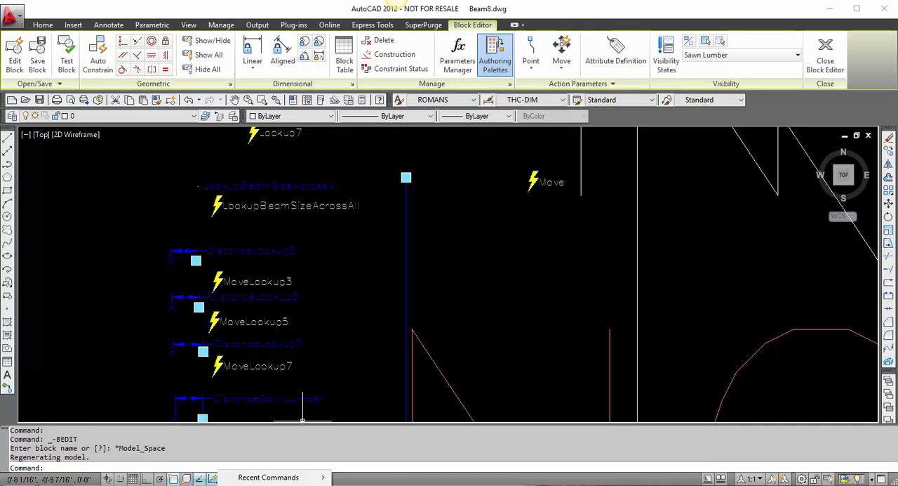
pyautogui.click(246, 484)
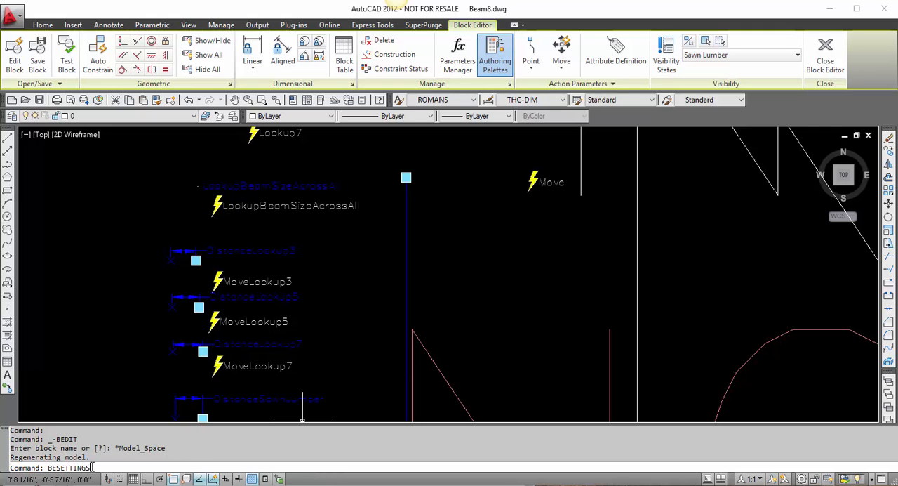
pyautogui.press('Return')
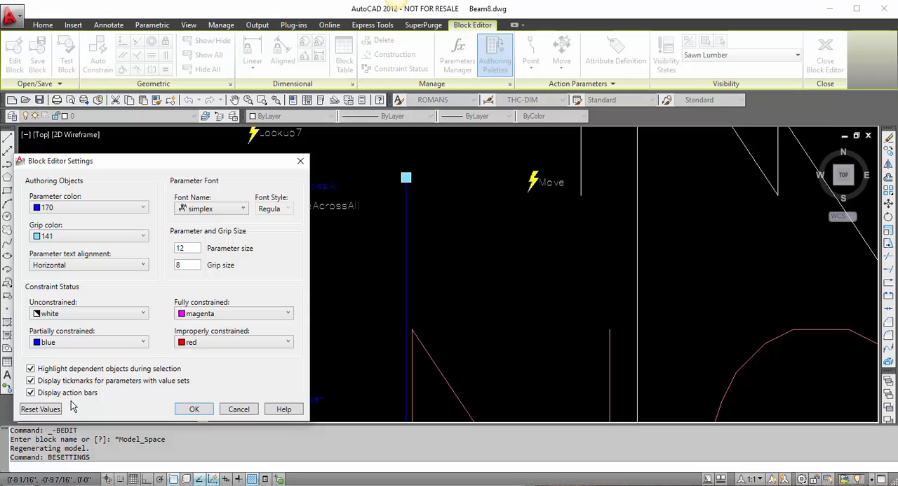
pyautogui.click(195, 412)
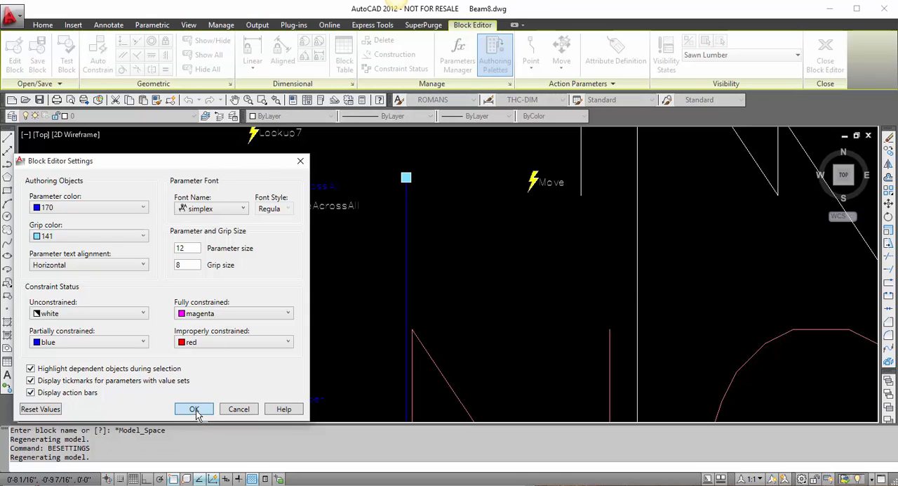
# Step: Examine which objects are tied to the lookup move actions, the beam's Move action and the distance parameter's stretch actions
pyautogui.scroll(3, 277, 356)
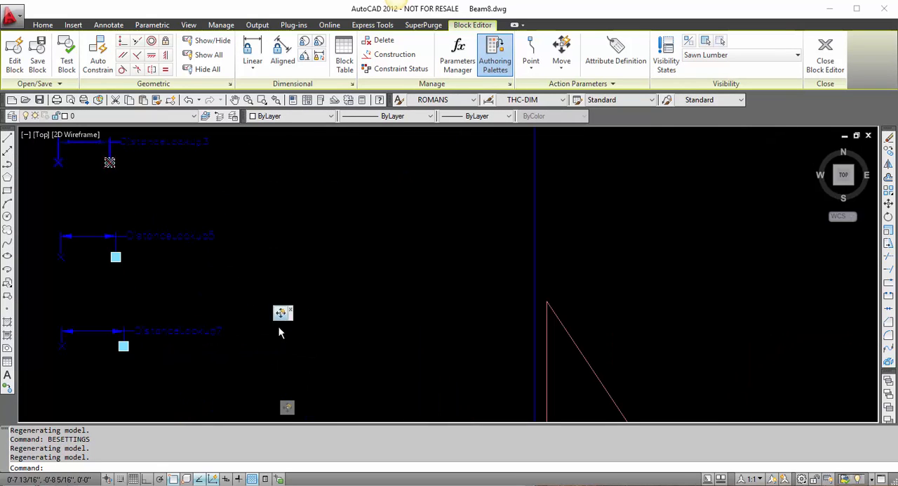
pyautogui.scroll(-5, 242, 353)
pyautogui.scroll(-4, 254, 355)
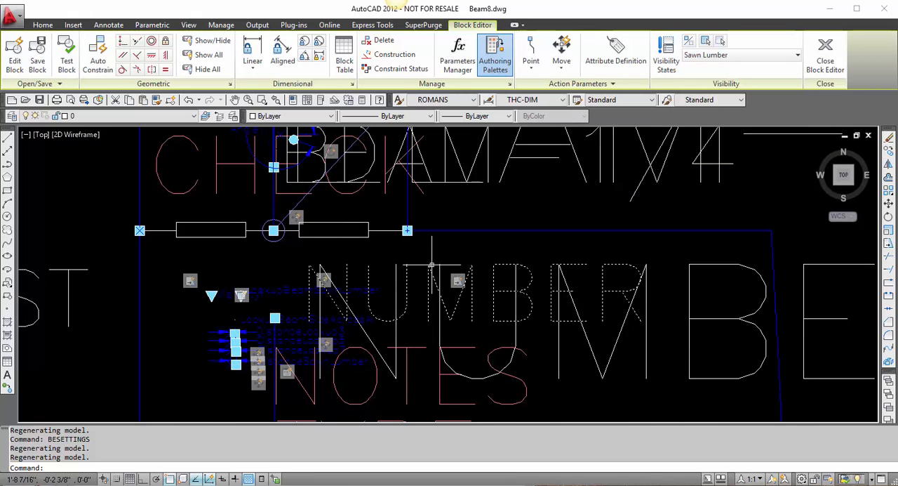
pyautogui.moveTo(432, 272); pyautogui.dragTo(447, 420, button='middle')
pyautogui.scroll(2, 357, 328)
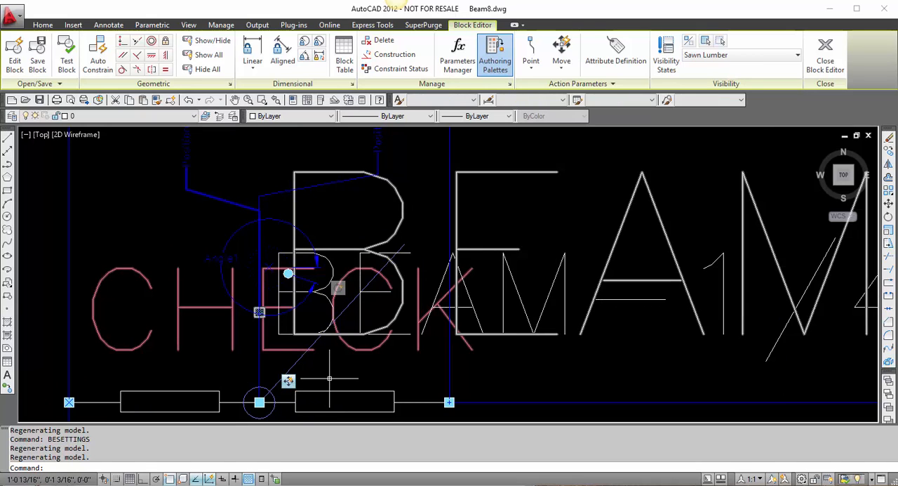
pyautogui.scroll(-2, 270, 371)
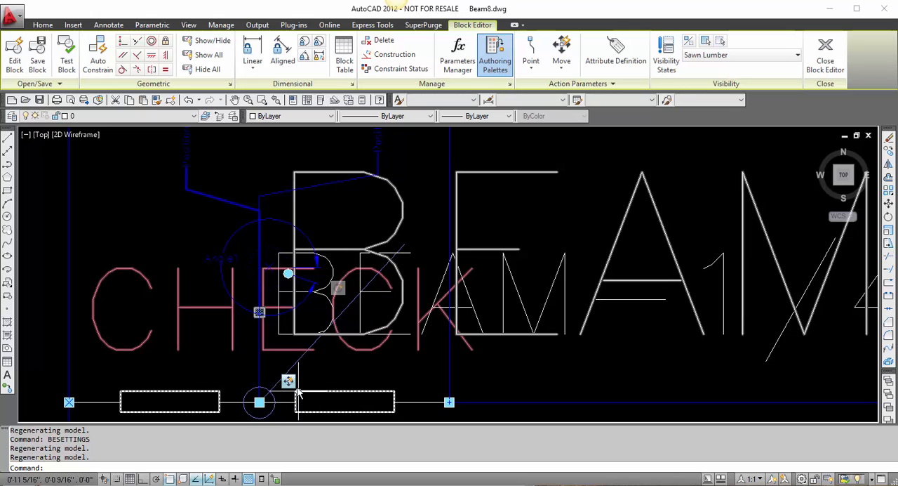
pyautogui.scroll(-2, 270, 370)
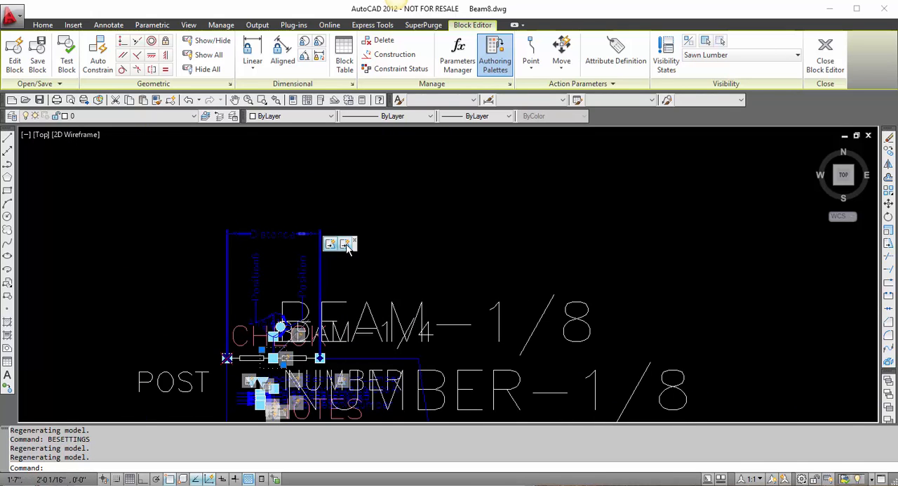
pyautogui.press('Escape')
pyautogui.press('Escape')
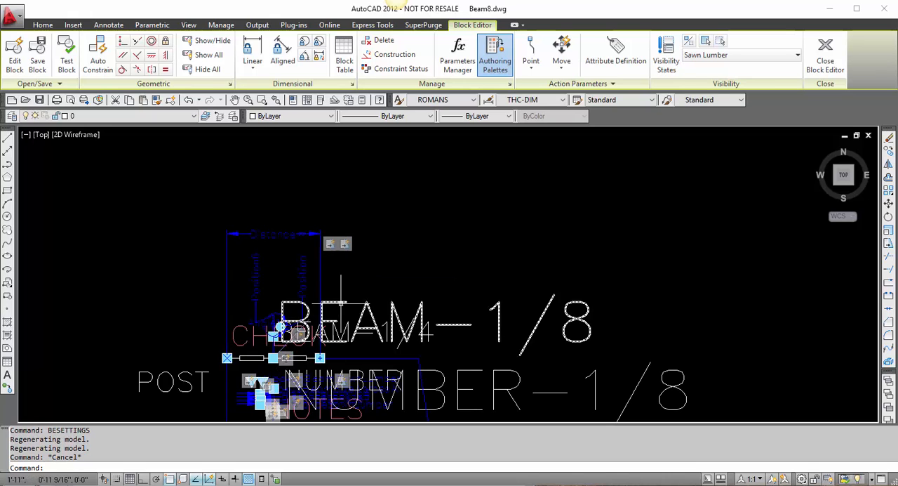
# Step: Select the point parameter beside the CHECK text and review the options available for it
pyautogui.scroll(5, 272, 336)
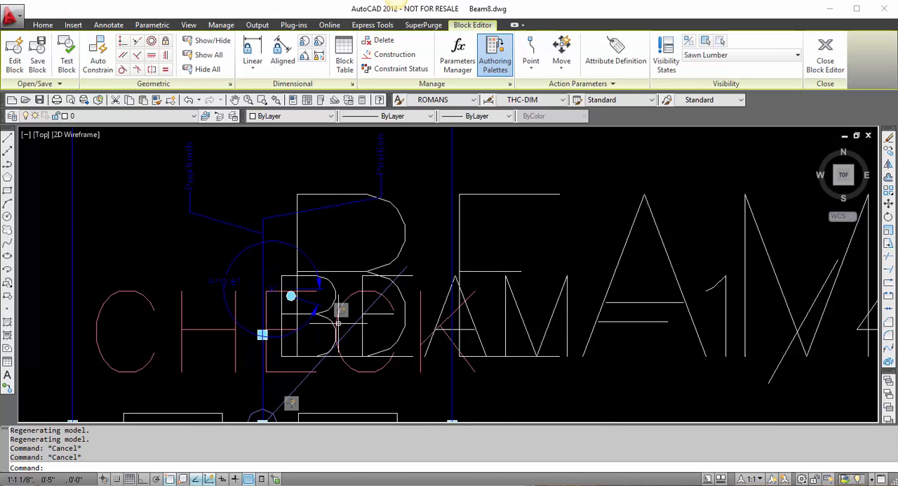
pyautogui.click(263, 335)
pyautogui.scroll(-2, 329, 348)
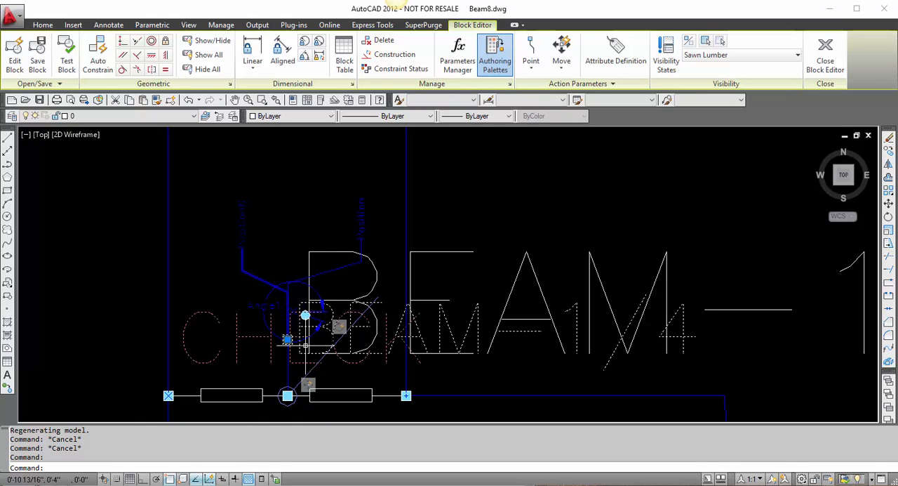
pyautogui.rightClick(285, 340)
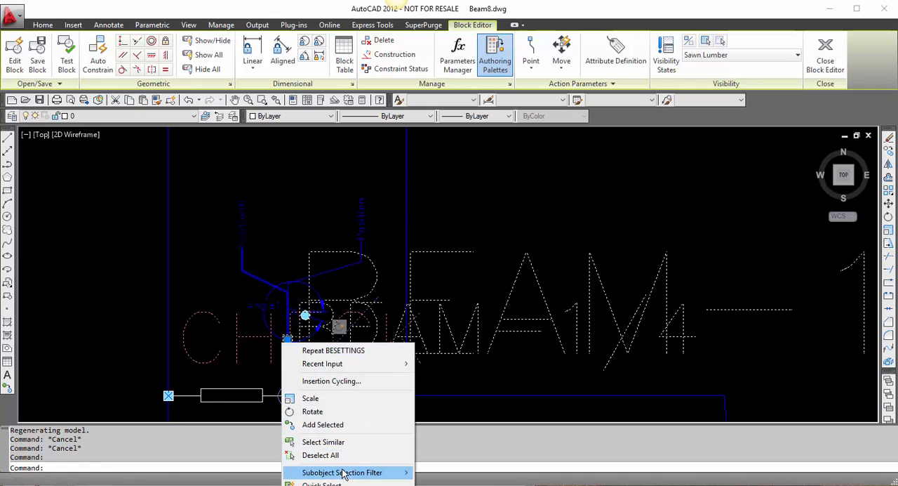
pyautogui.moveTo(344, 475)
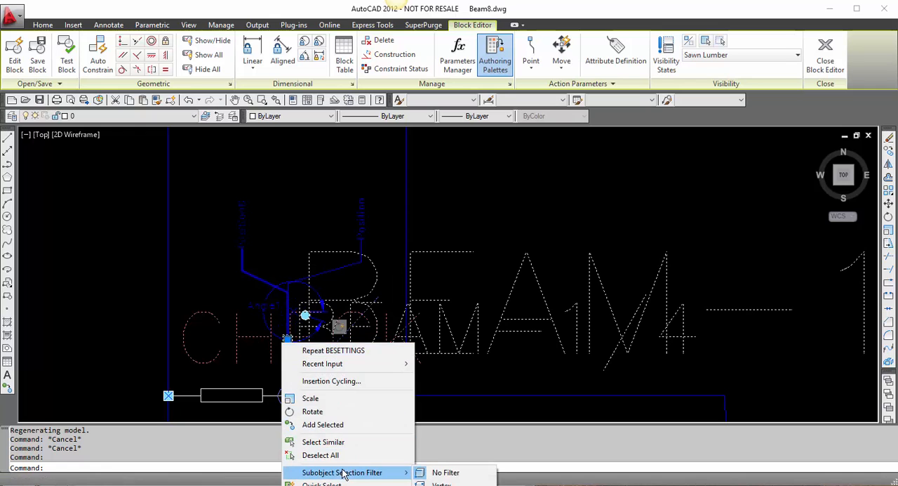
pyautogui.click(341, 384)
# Step: Regenerate the model and inspect the point parameter beside the CHECK text
pyautogui.scroll(4, 288, 340)
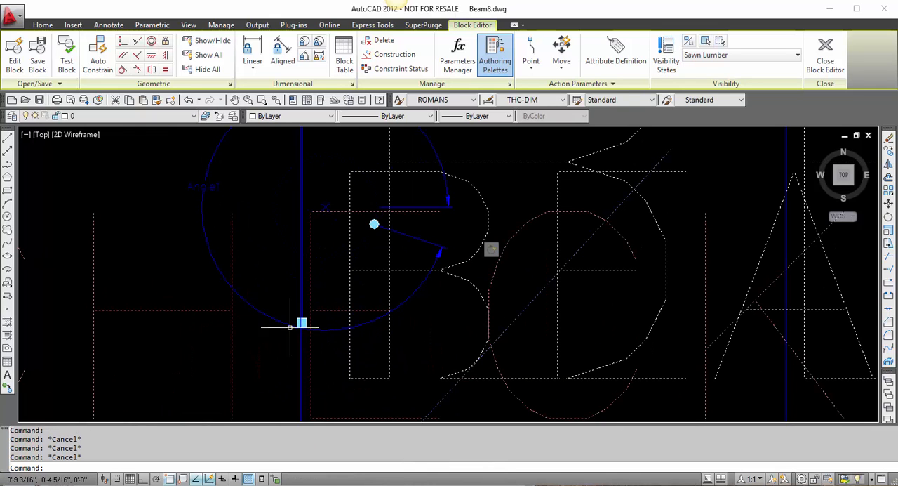
pyautogui.write('re')
pyautogui.press('Return')
pyautogui.scroll(-3, 327, 319)
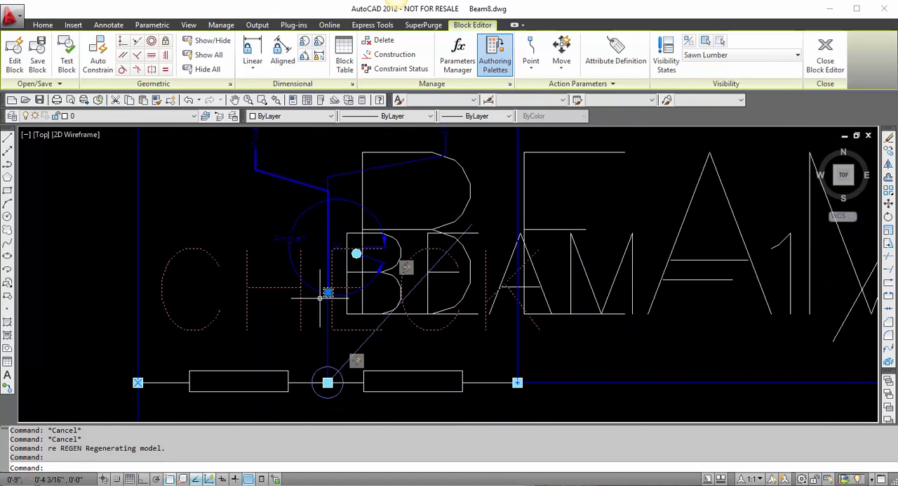
pyautogui.scroll(-2, 319, 299)
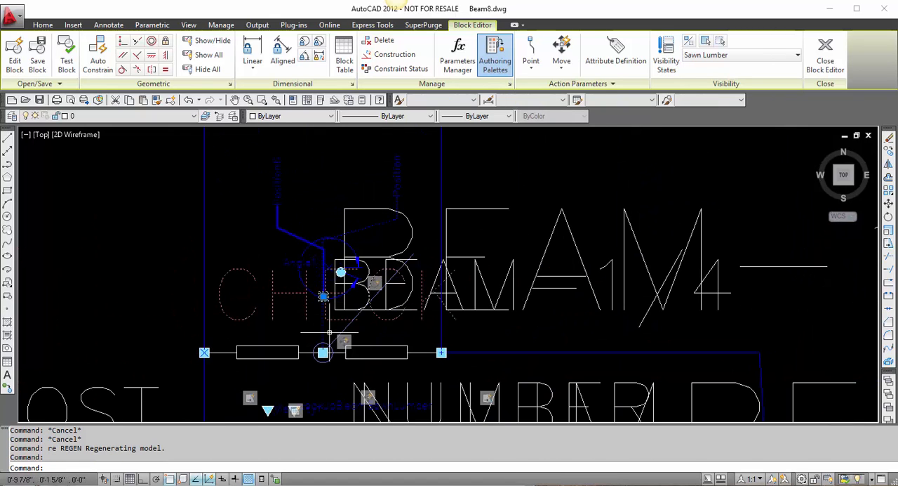
pyautogui.press('Escape')
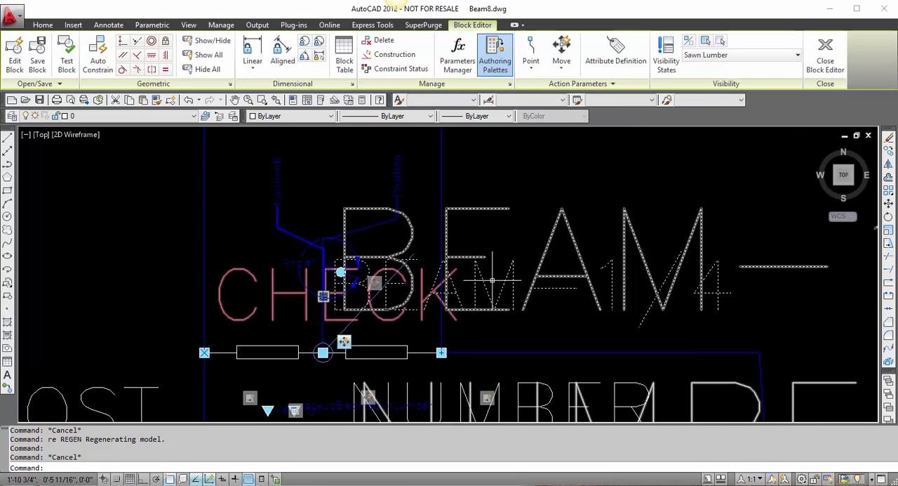
# Step: Modify the selection set of the Move action just above the beam line, adding the BEAM-1/4 attribute, and check its linked objects
pyautogui.rightClick(341, 341)
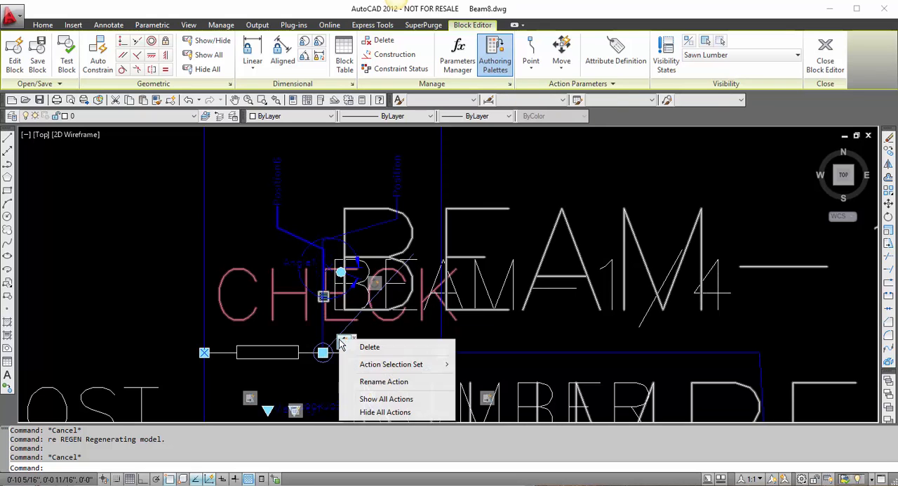
pyautogui.moveTo(373, 367)
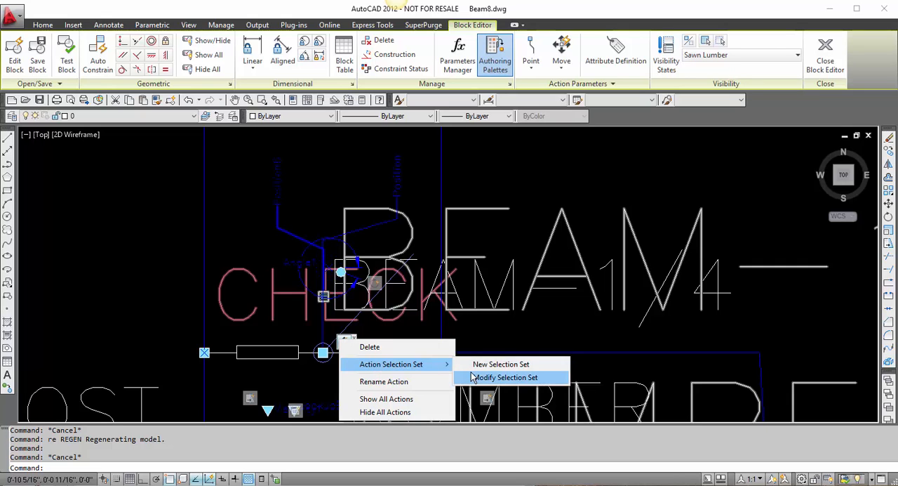
pyautogui.click(505, 377)
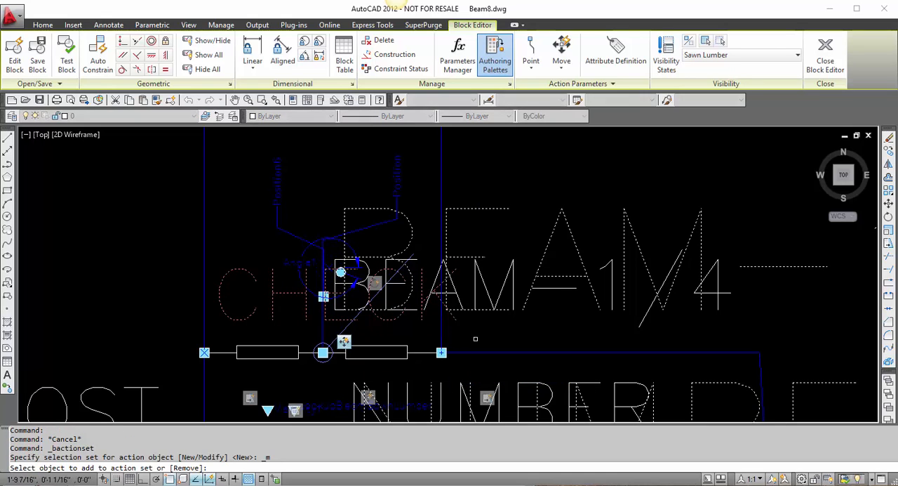
pyautogui.click(554, 326)
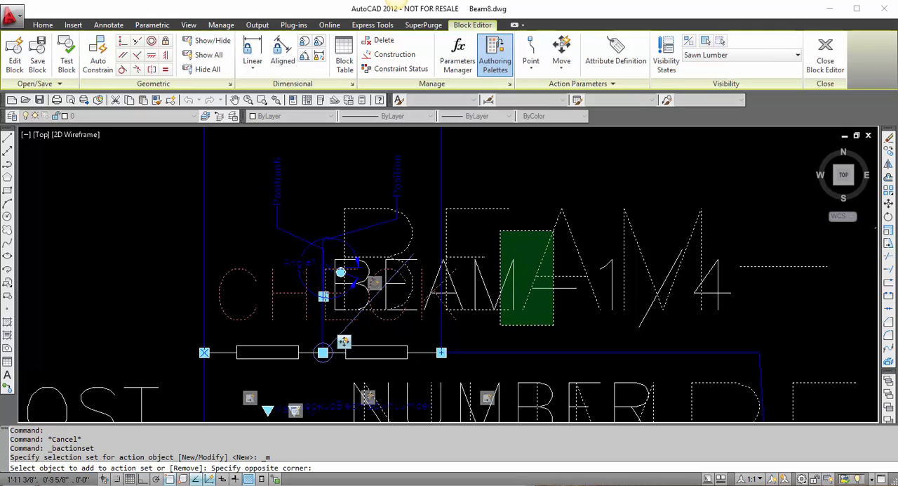
pyautogui.click(500, 230)
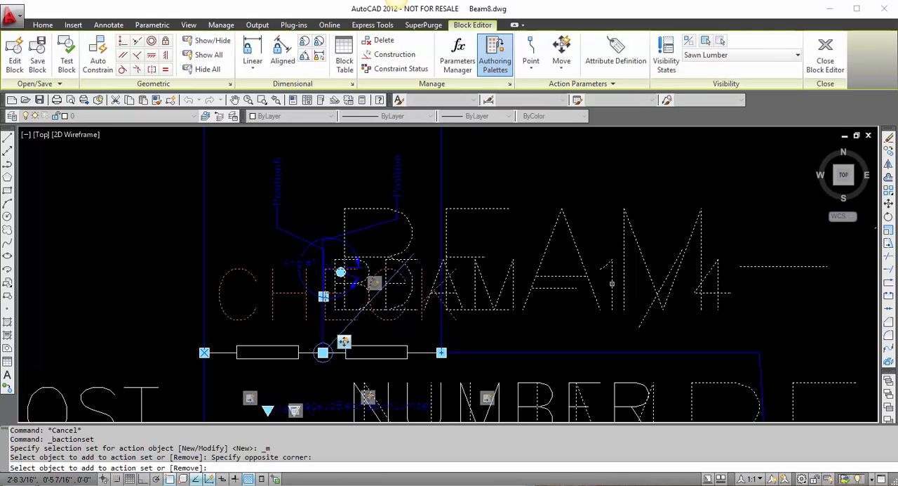
pyautogui.press('Return')
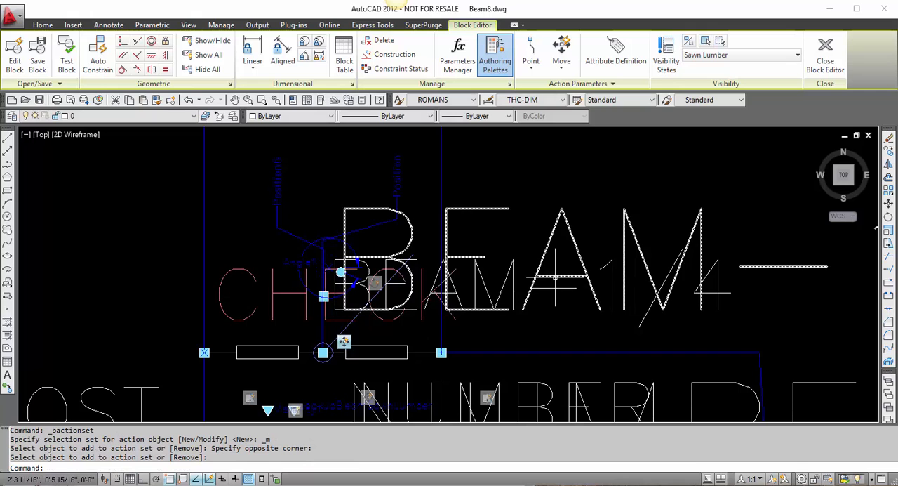
pyautogui.click(346, 341)
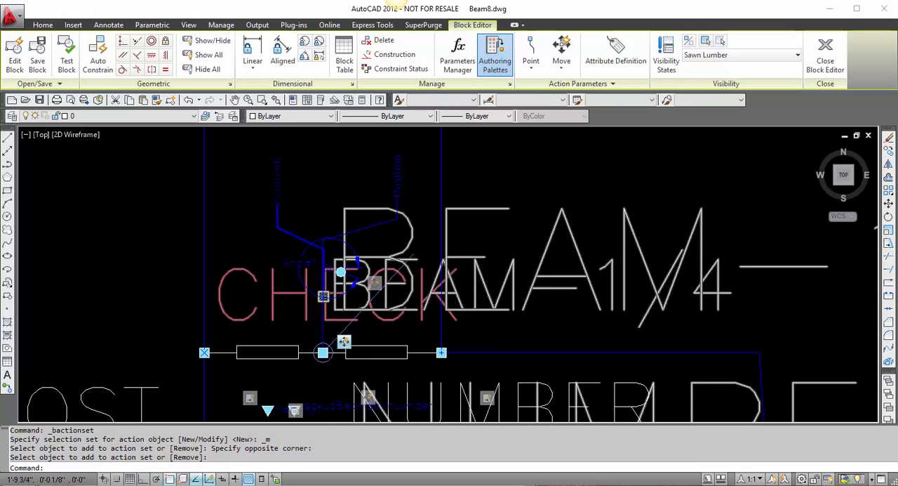
pyautogui.moveTo(479, 351); pyautogui.dragTo(465, 223, button='middle')
pyautogui.press('Escape')
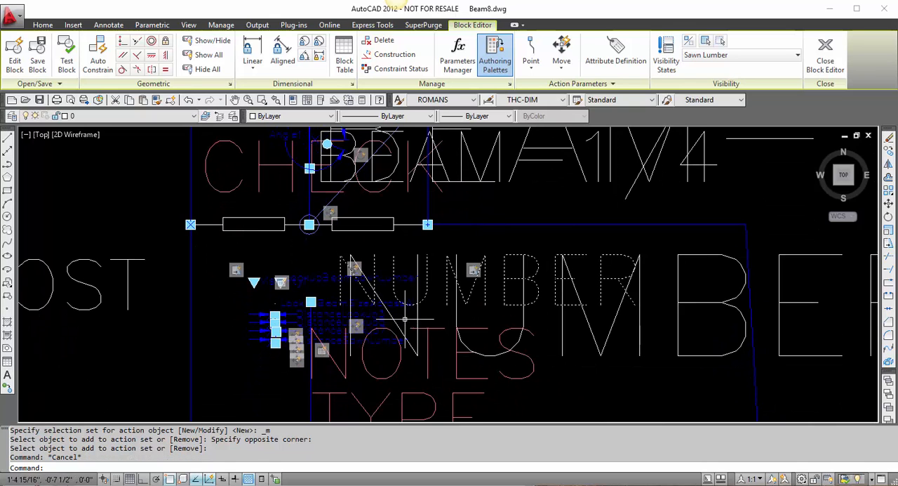
# Step: Examine which objects the Move actions around the NUMBER text control
pyautogui.click(358, 328)
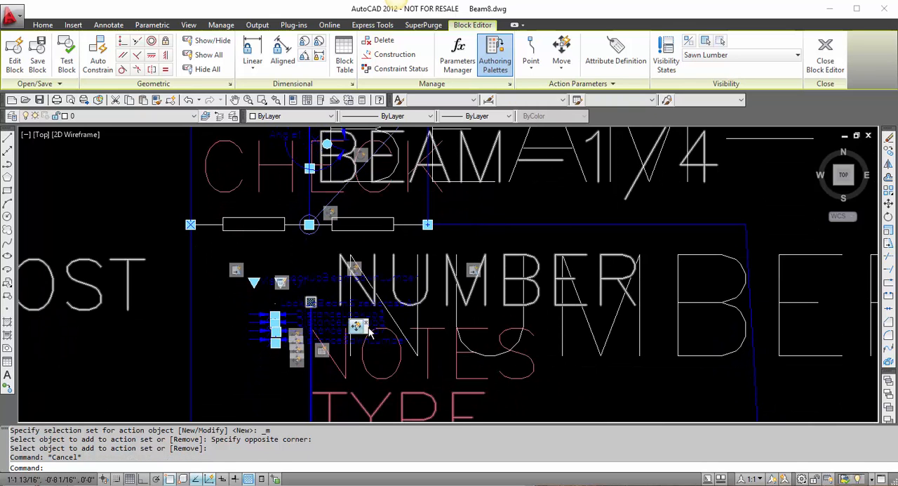
pyautogui.scroll(-3, 393, 295)
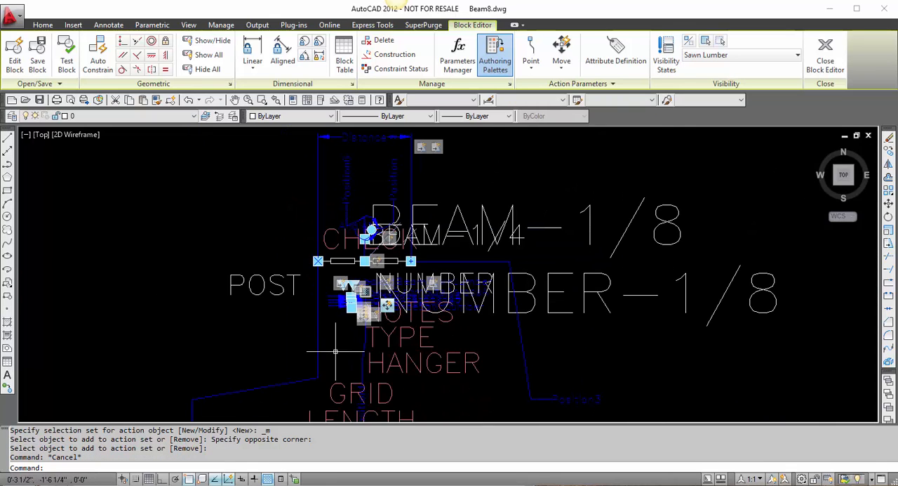
pyautogui.scroll(2, 370, 315)
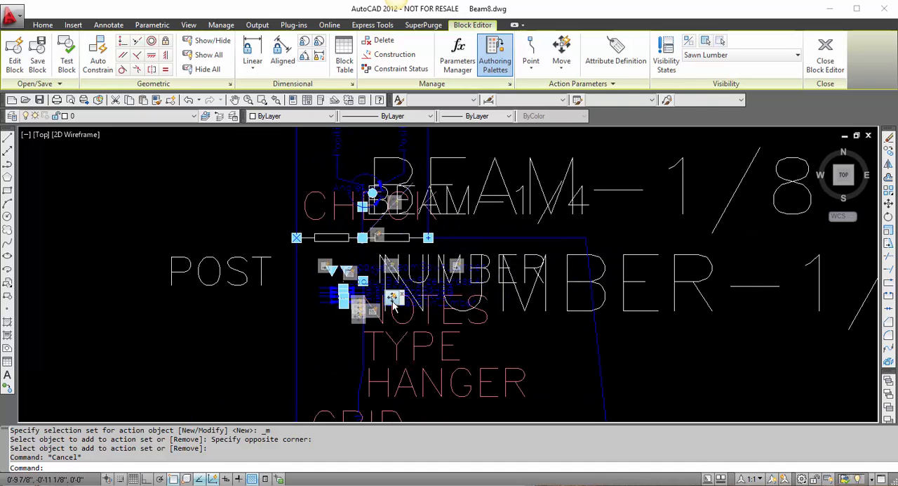
pyautogui.scroll(1, 393, 302)
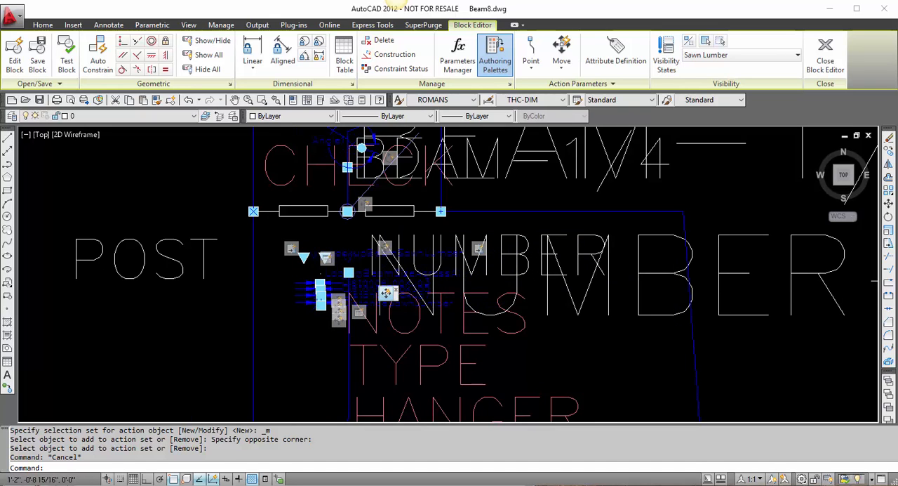
pyautogui.press('Escape')
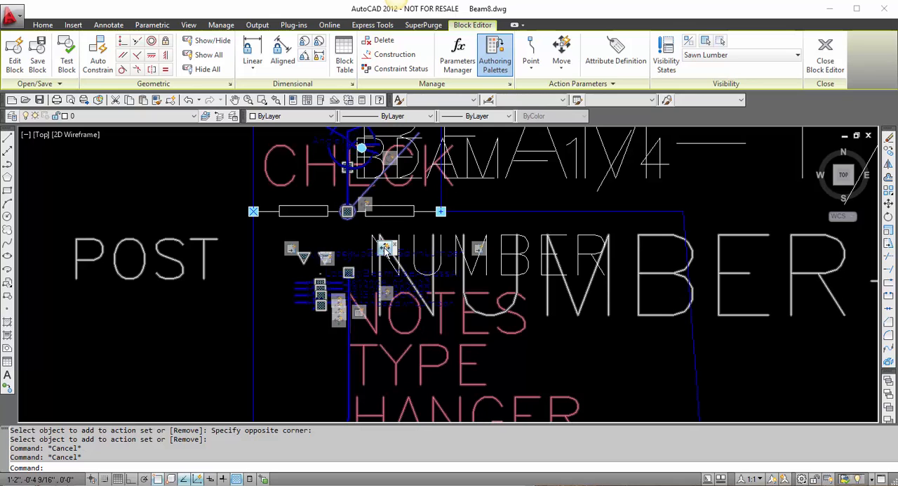
pyautogui.scroll(-2, 384, 251)
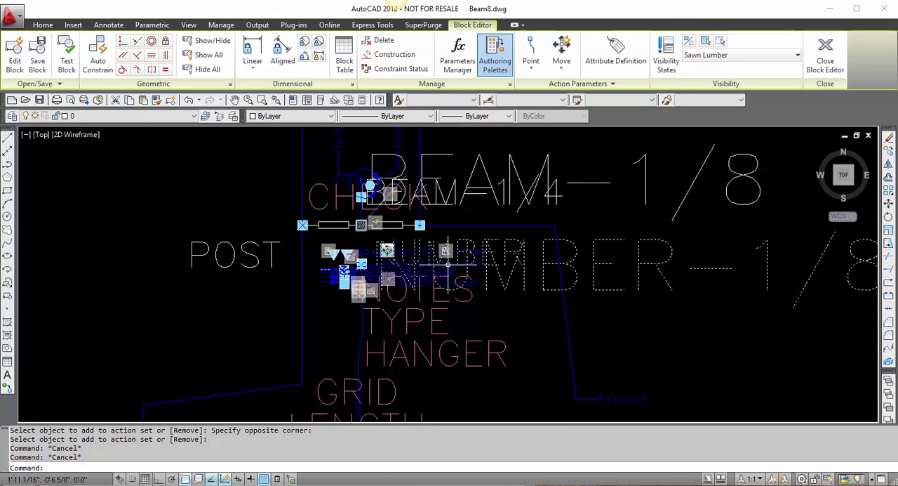
pyautogui.scroll(2, 496, 258)
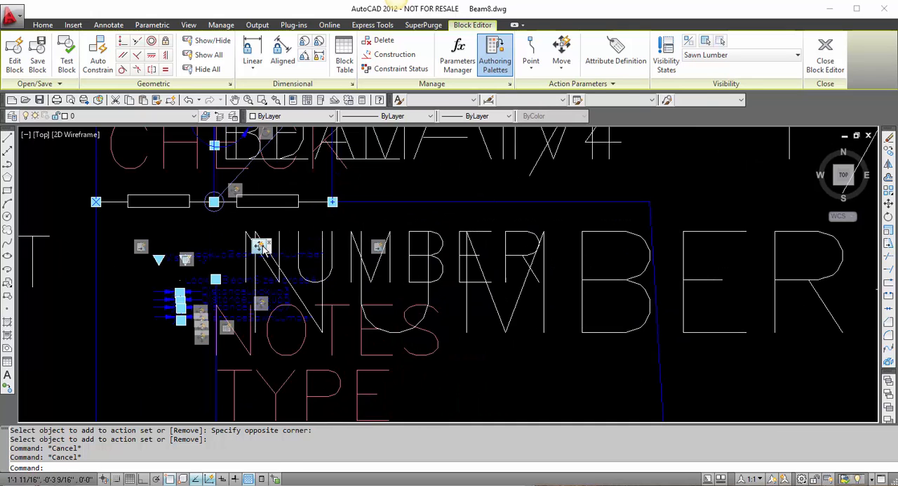
# Step: Modify the selection set of the Move action at the start of the NUMBER text, adding both NUMBER attributes and the LENGTH and BEAM text
pyautogui.rightClick(261, 247)
pyautogui.moveTo(345, 273)
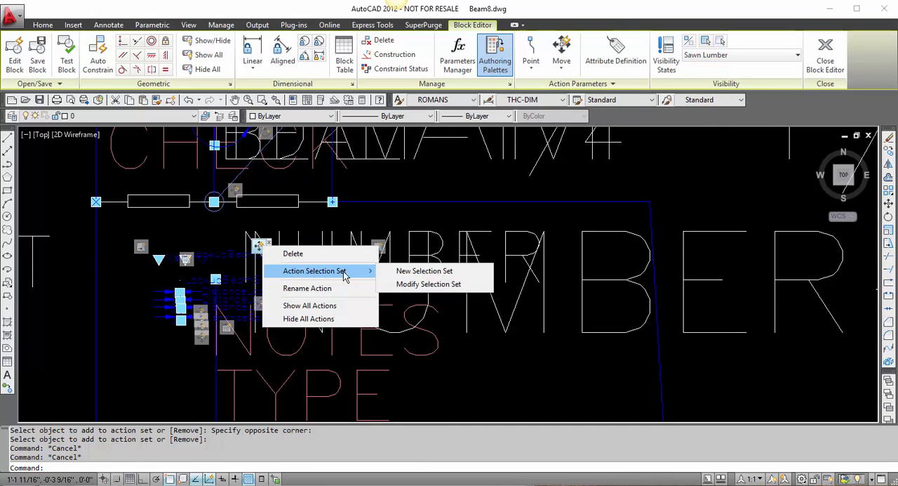
pyautogui.click(421, 283)
pyautogui.click(544, 356)
pyautogui.click(481, 240)
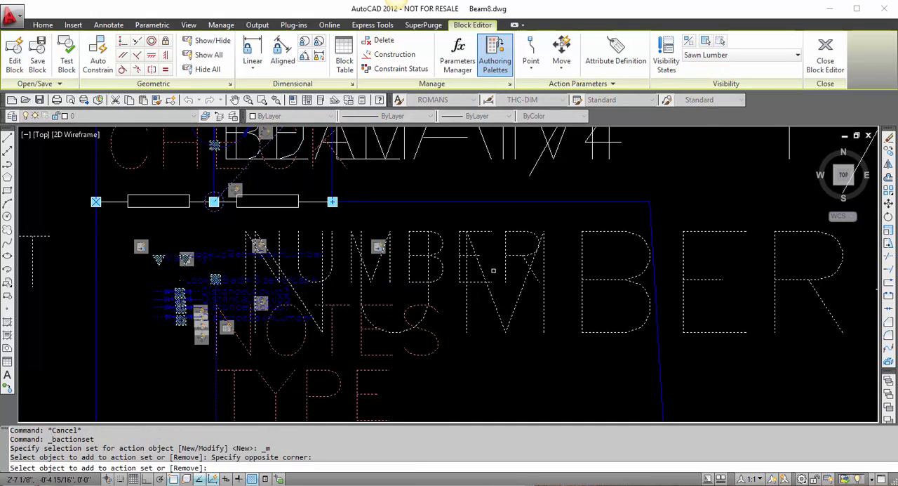
pyautogui.scroll(-3, 510, 304)
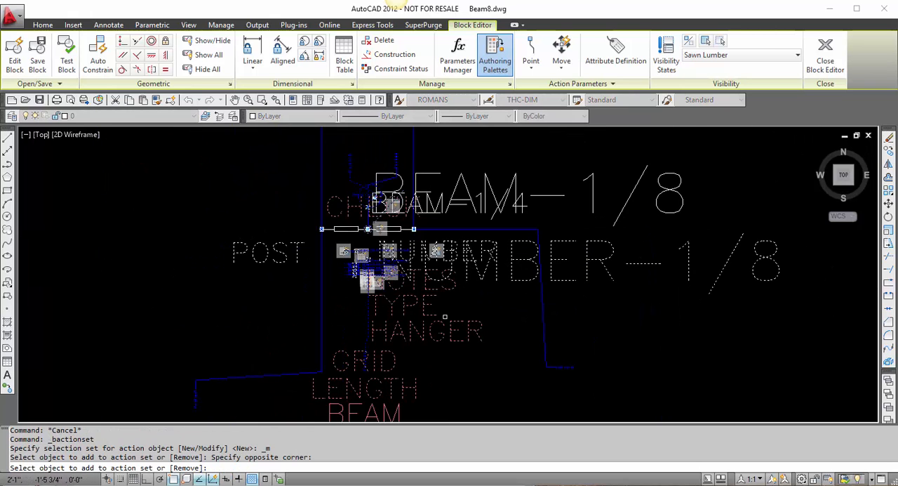
pyautogui.moveTo(444, 317); pyautogui.dragTo(461, 233, button='middle')
pyautogui.click(449, 337)
pyautogui.click(387, 298)
pyautogui.moveTo(524, 213); pyautogui.dragTo(513, 310, button='middle')
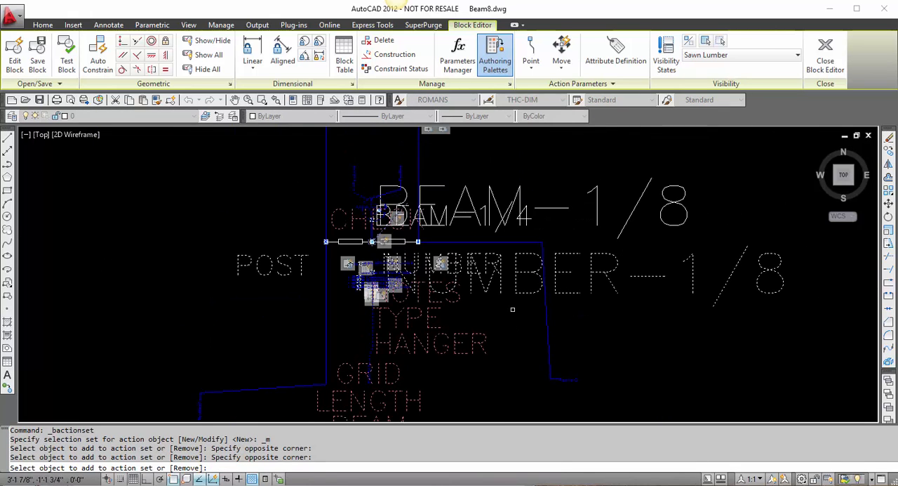
pyautogui.press('Return')
pyautogui.scroll(4, 421, 265)
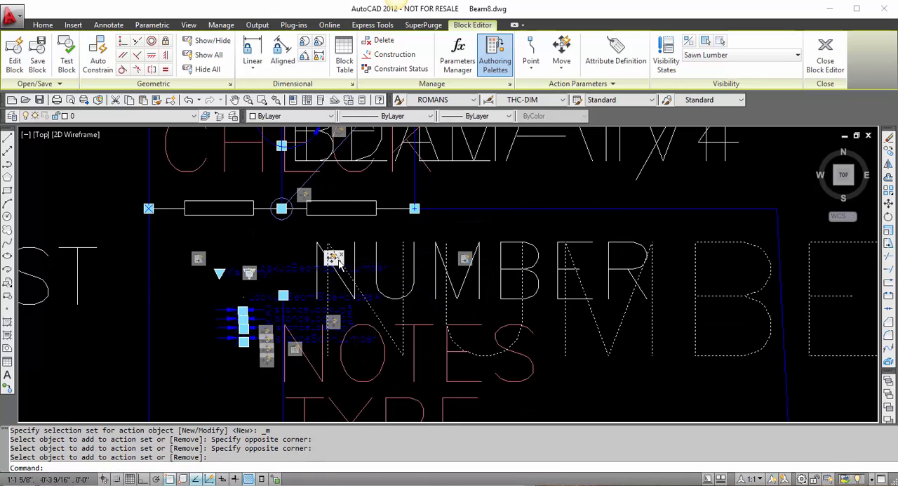
pyautogui.scroll(-2, 444, 262)
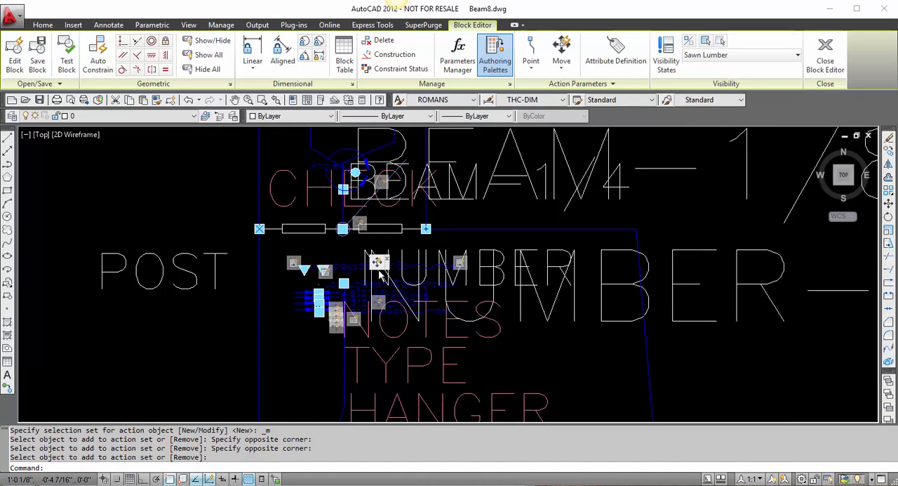
# Step: Open the block for testing, select it, and move the point grip above the beam line up and away from the beam
pyautogui.click(71, 62)
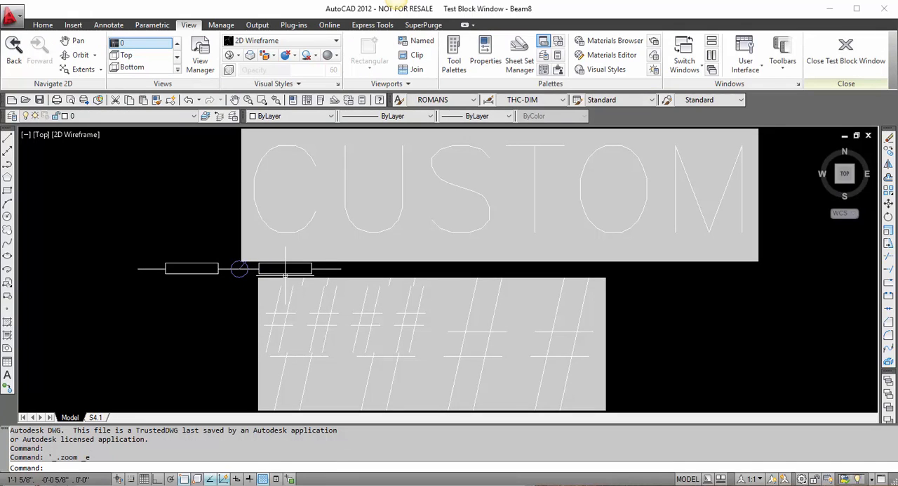
pyautogui.scroll(-2, 313, 283)
pyautogui.hotkey('ctrl', 'a')
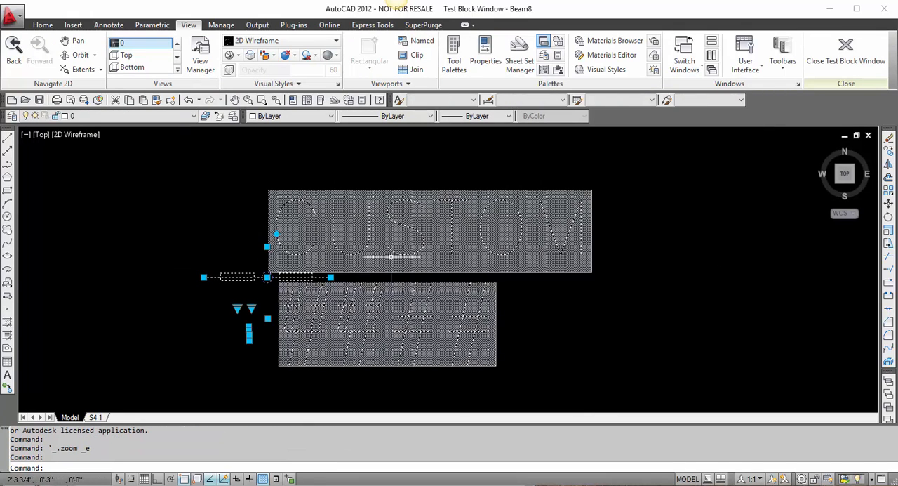
pyautogui.click(267, 247)
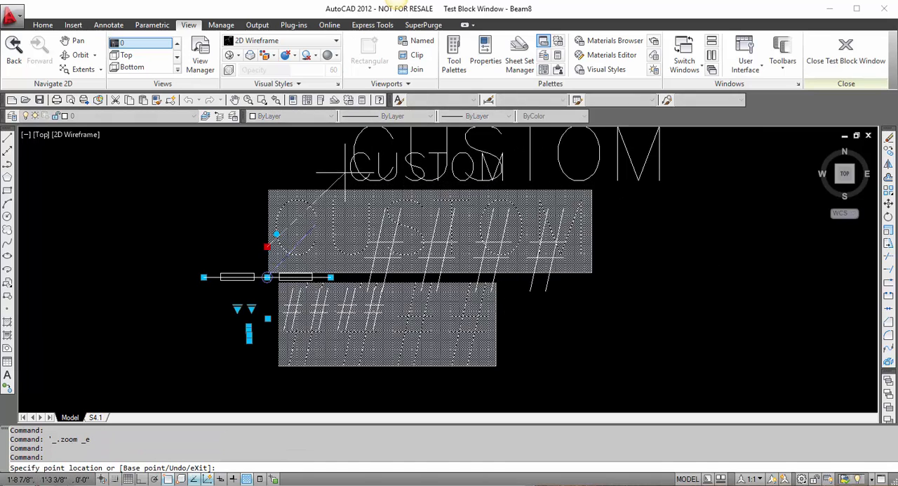
pyautogui.click(344, 172)
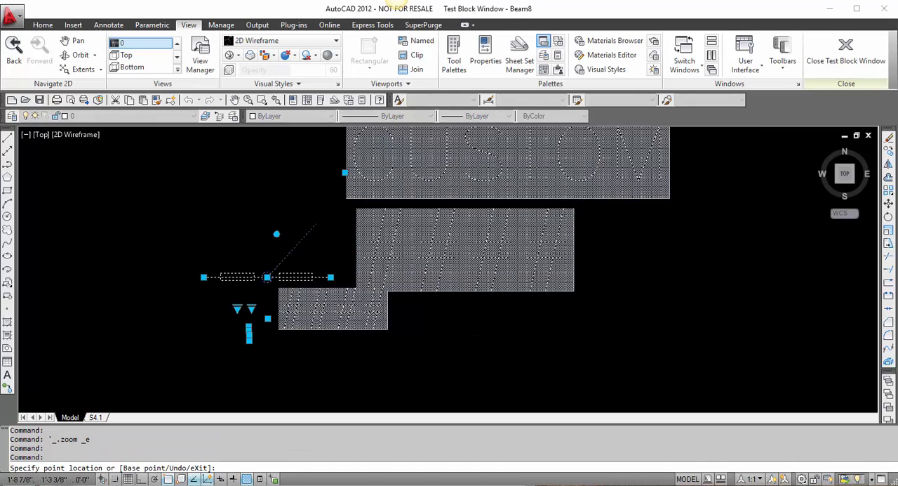
# Step: Test the point grip below the beam line by moving it to several positions away from the beam
pyautogui.click(267, 319)
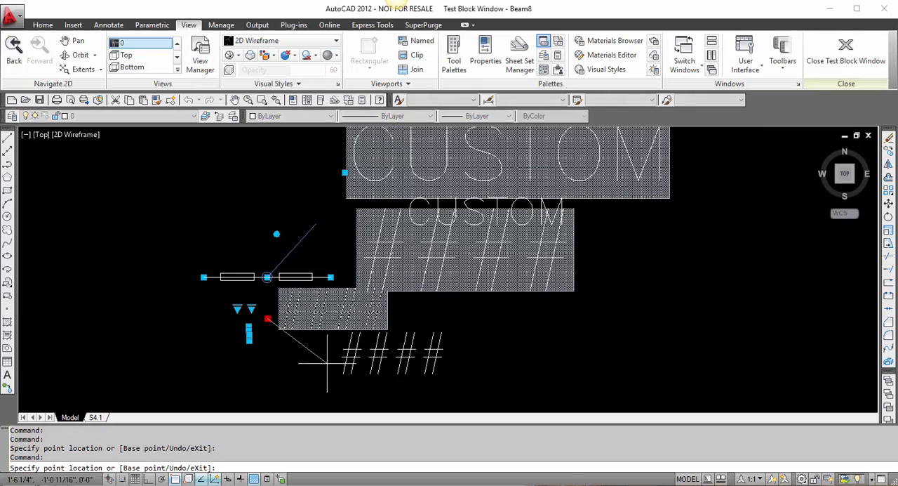
pyautogui.click(395, 381)
pyautogui.scroll(-2, 396, 287)
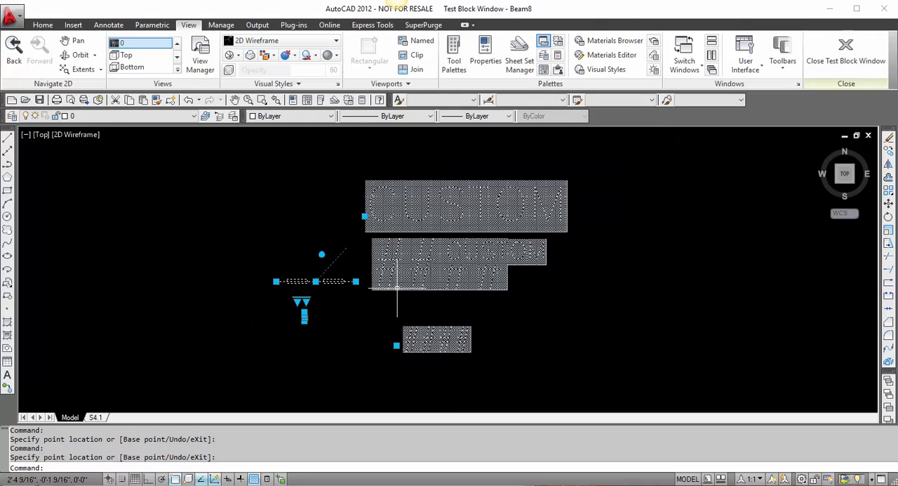
pyautogui.click(396, 345)
pyautogui.click(462, 386)
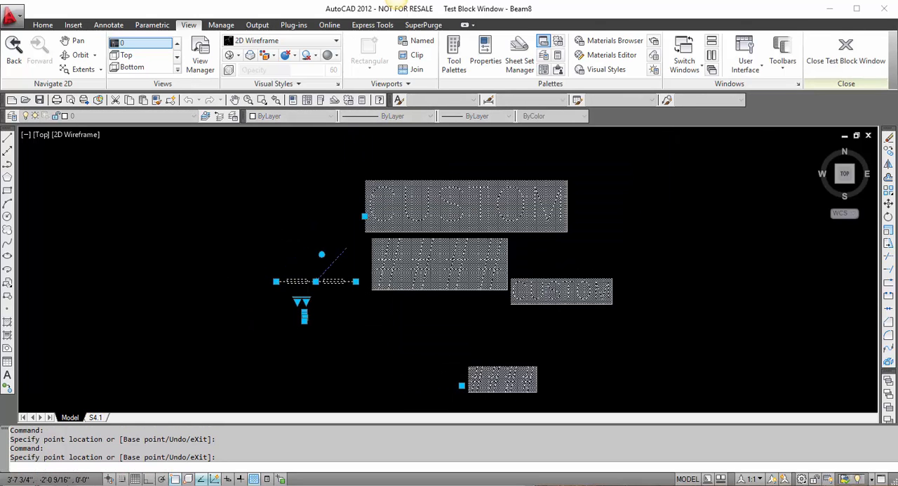
pyautogui.click(462, 385)
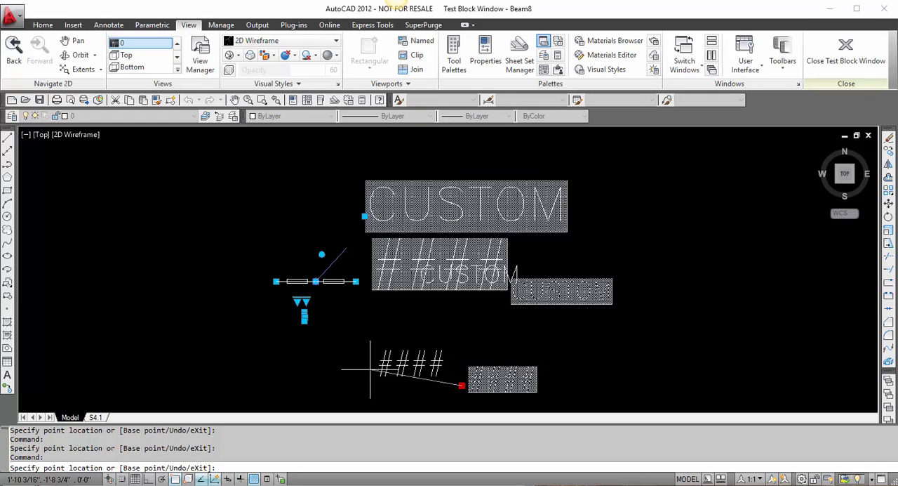
pyautogui.click(371, 368)
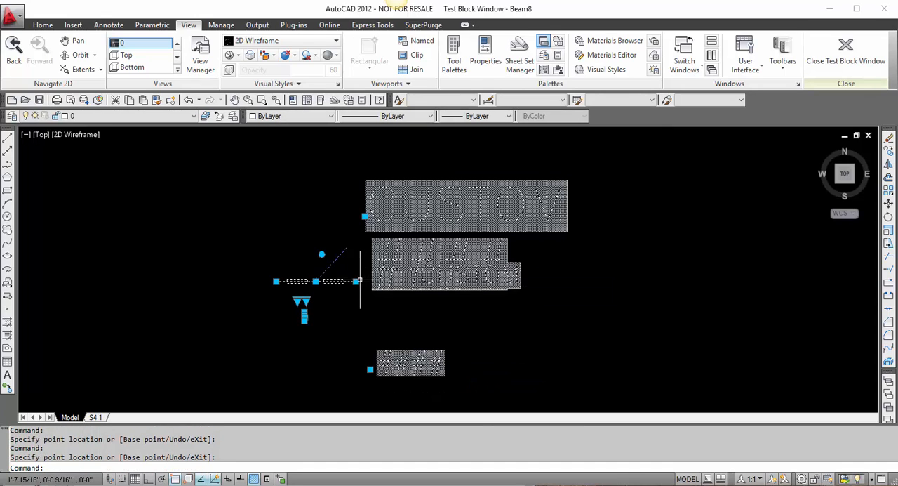
# Step: Test the grip at the beam's midpoint by moving it to several positions on both sides of the beam, and close the test window
pyautogui.click(316, 281)
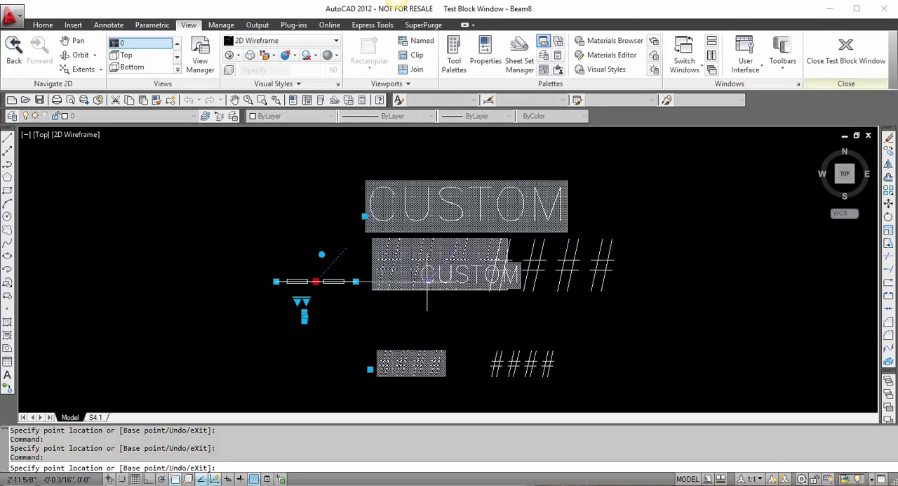
pyautogui.click(427, 282)
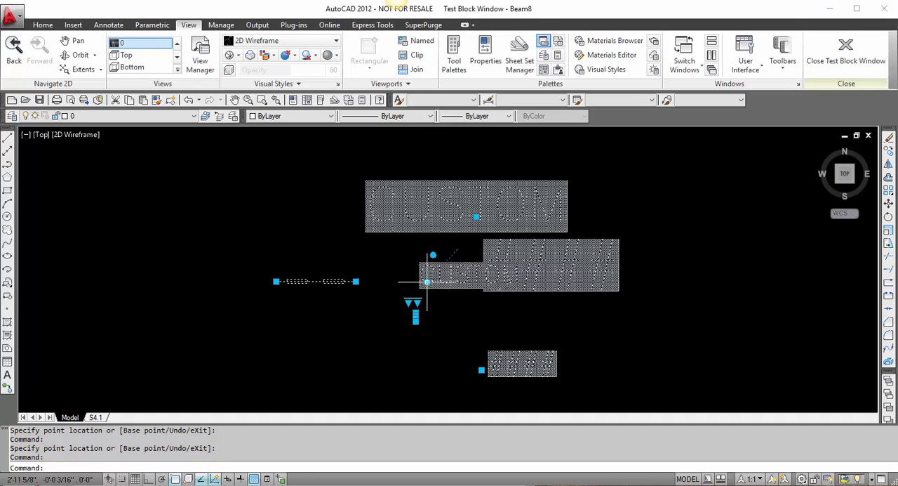
pyautogui.click(427, 281)
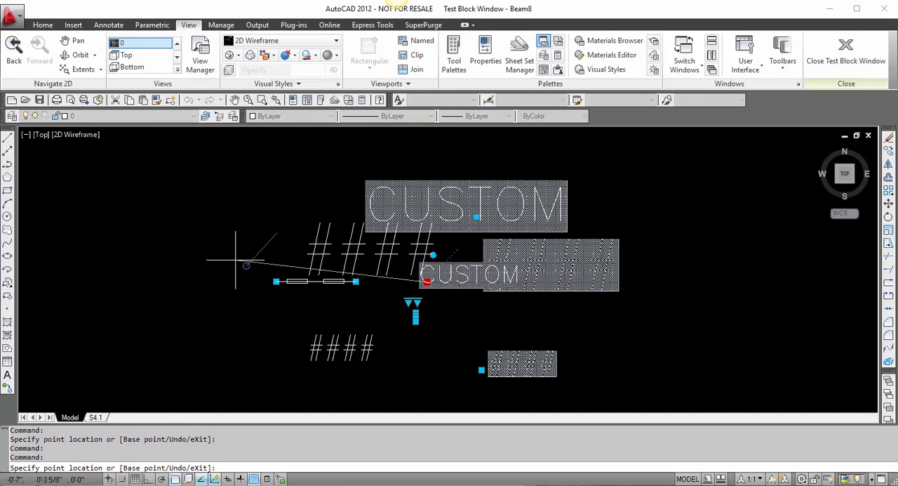
pyautogui.click(212, 216)
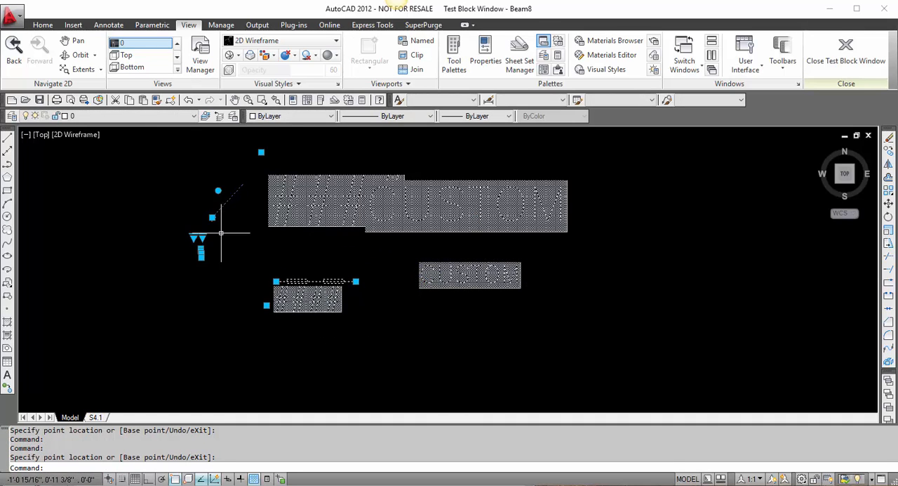
pyautogui.click(212, 217)
pyautogui.click(382, 258)
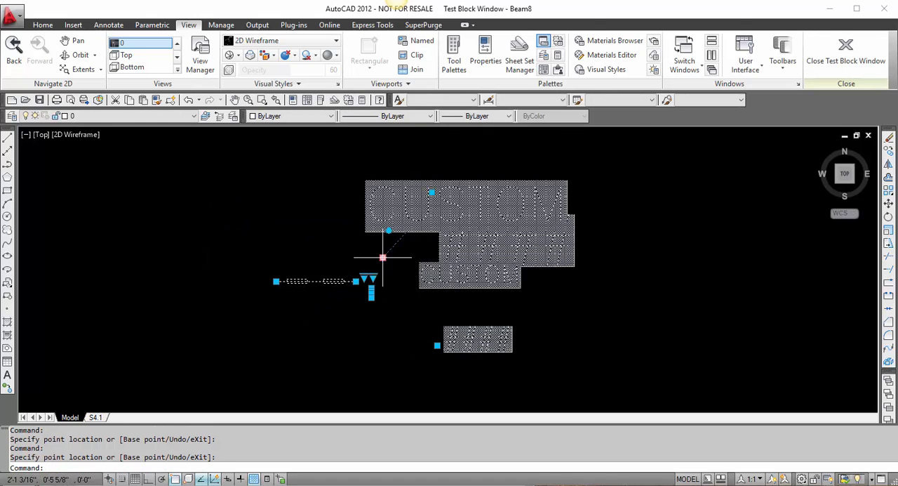
pyautogui.click(852, 66)
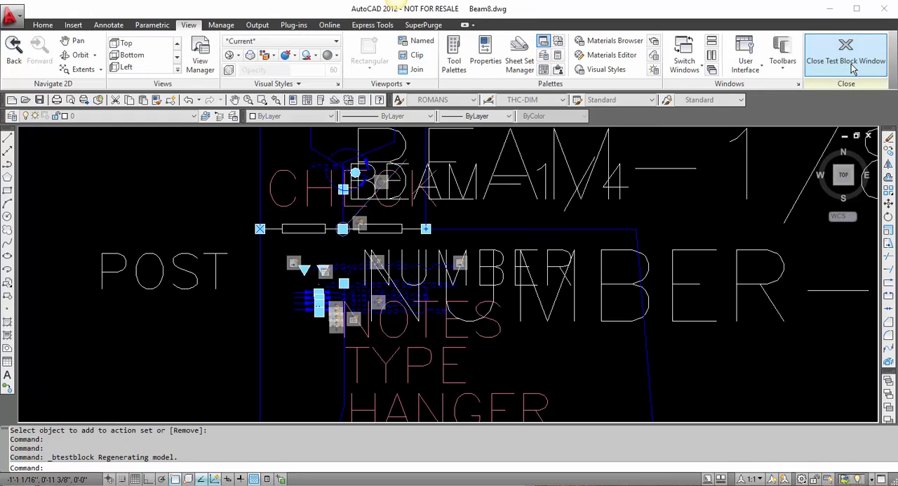
# Step: Modify the selection set of the Move action on the beam line beside its midpoint, adding the NUMBER and NUMBER-1/8 attributes
pyautogui.scroll(3, 349, 249)
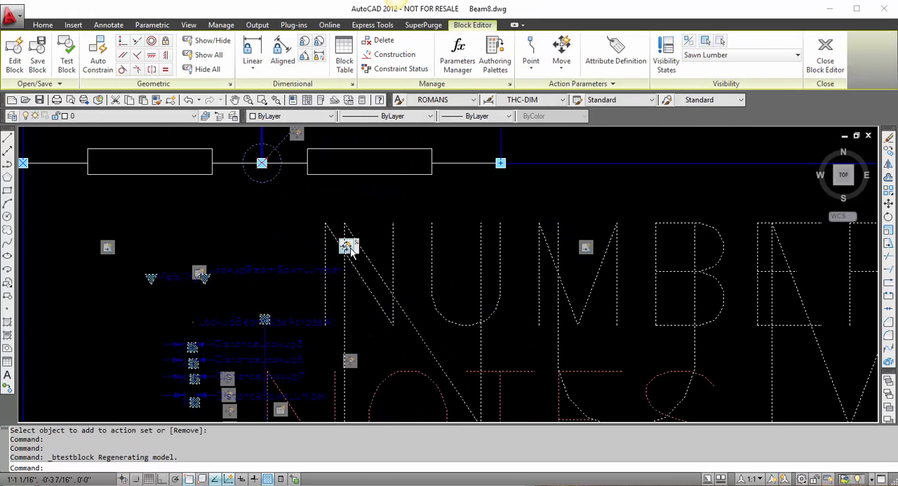
pyautogui.scroll(-3, 349, 249)
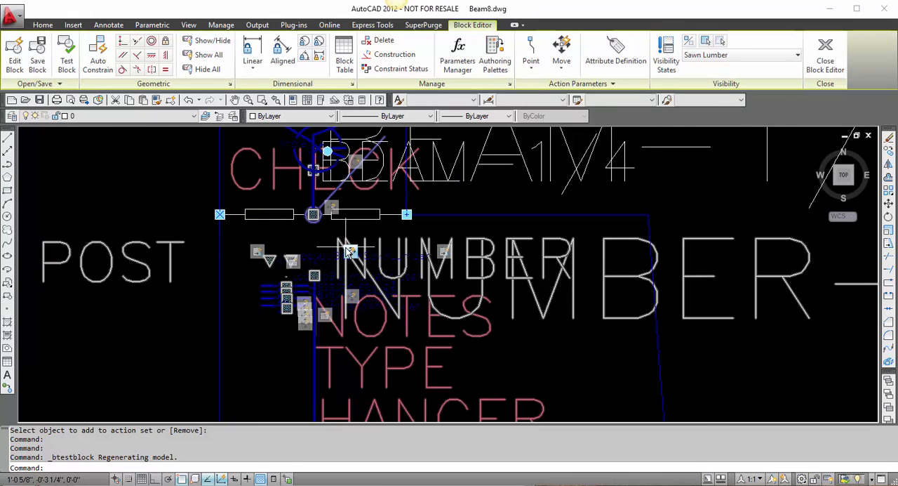
pyautogui.scroll(-2, 348, 250)
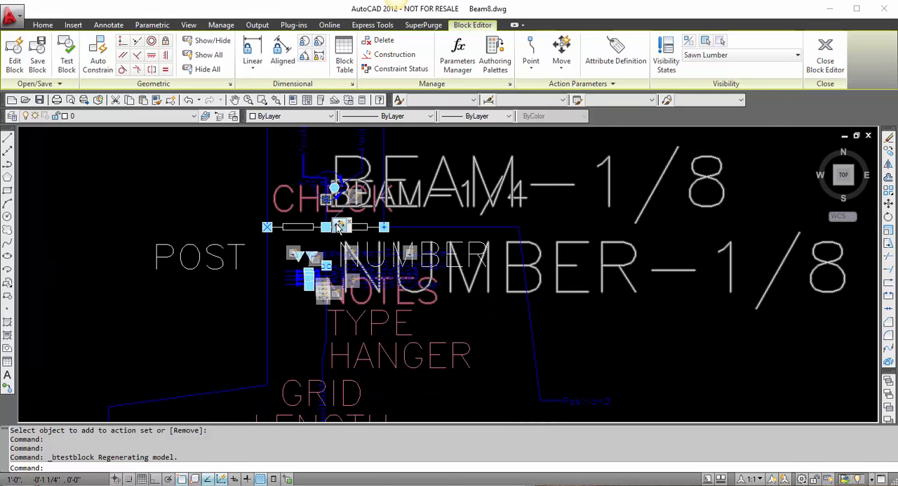
pyautogui.rightClick(339, 226)
pyautogui.moveTo(435, 249)
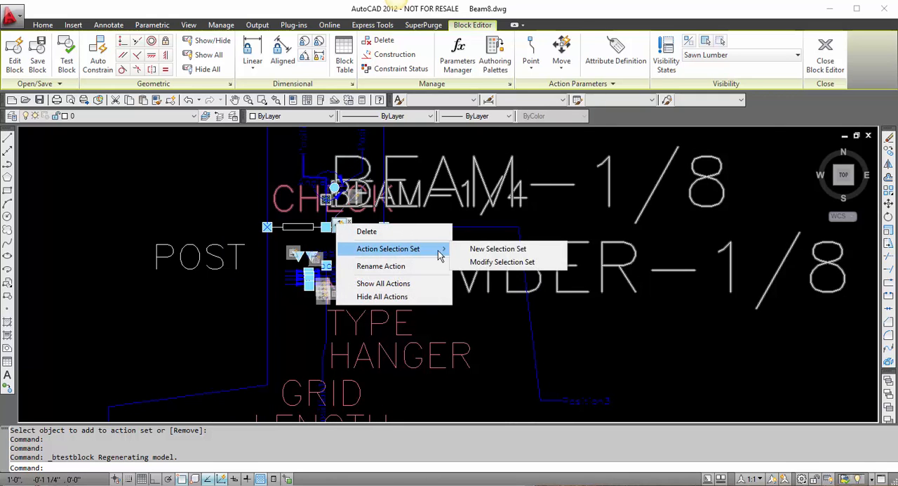
pyautogui.click(462, 261)
pyautogui.click(485, 318)
pyautogui.click(465, 230)
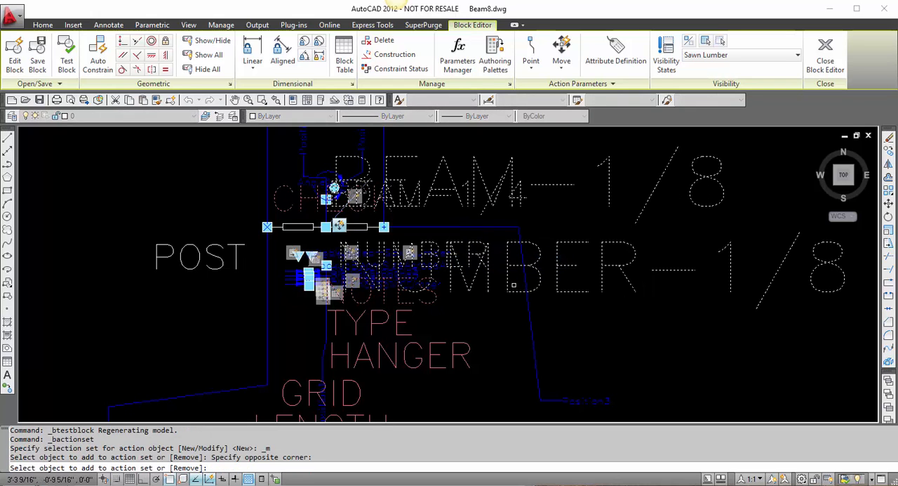
pyautogui.write('v')
pyautogui.press('Return')
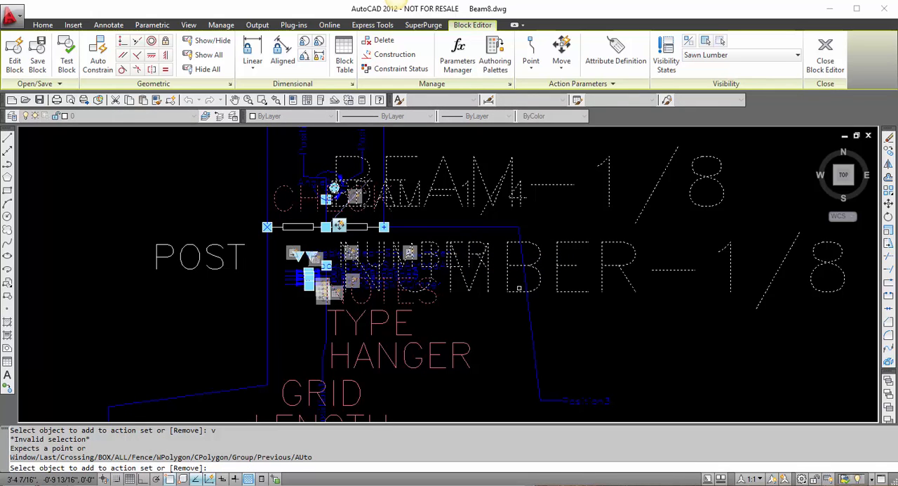
pyautogui.press('Return')
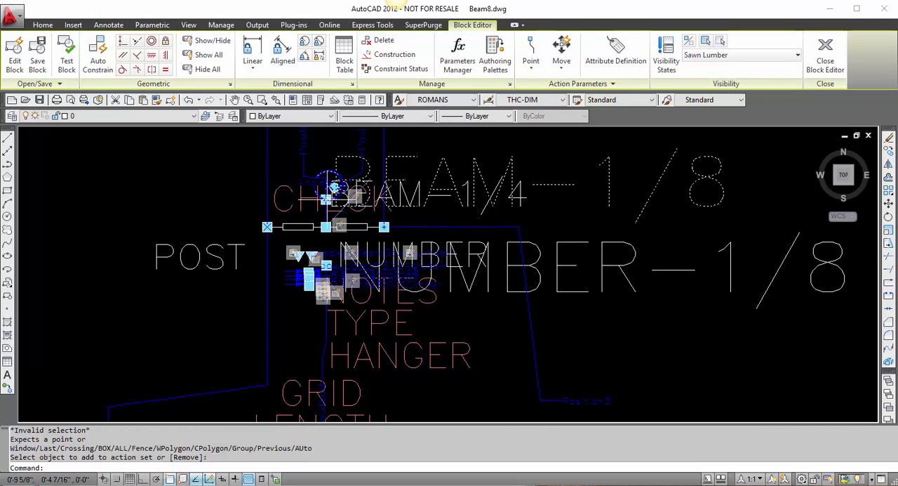
# Step: Check the objects linked to the lowest stacked action beside the NOTES text, and close the block editor, saving changes to the current drawing
pyautogui.click(318, 297)
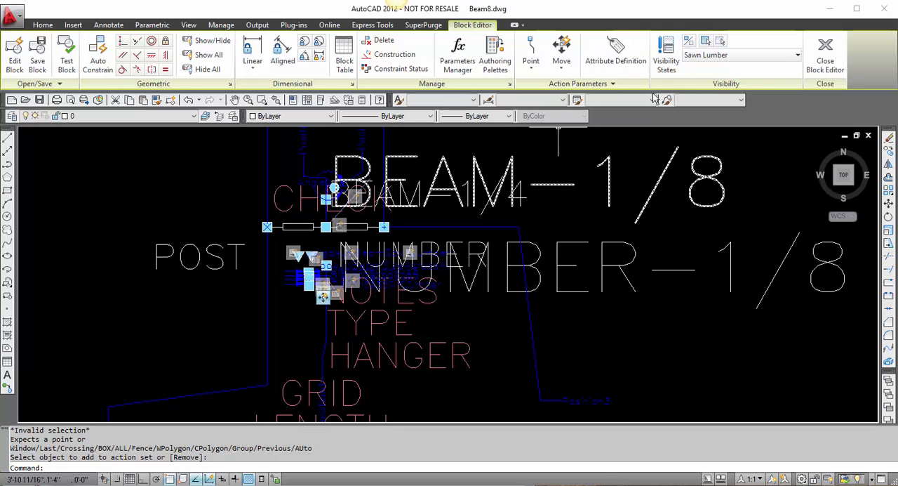
pyautogui.click(825, 58)
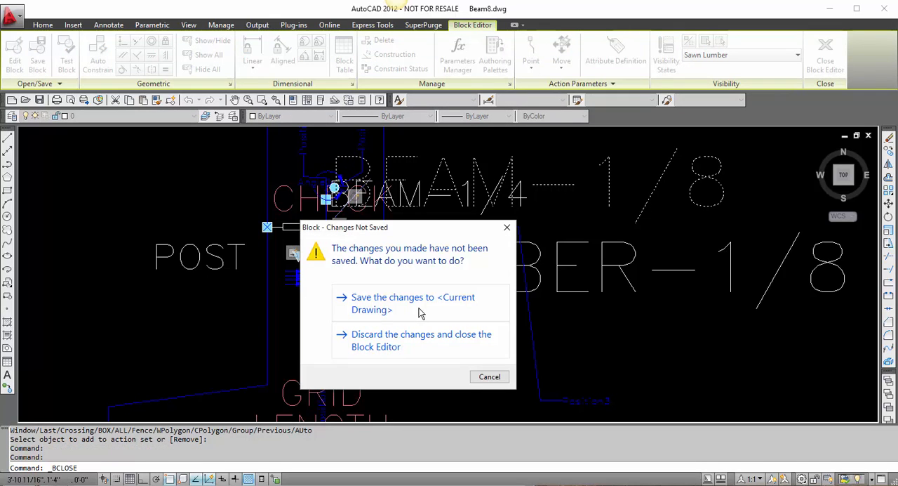
pyautogui.click(421, 309)
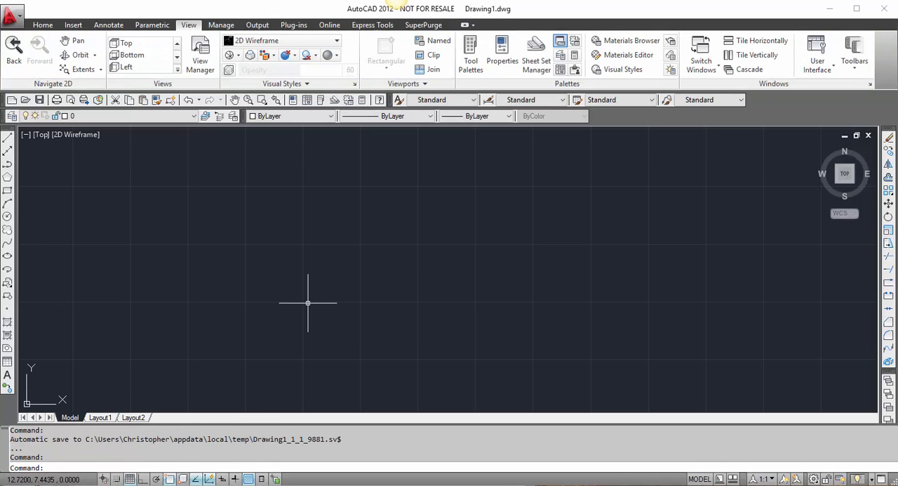